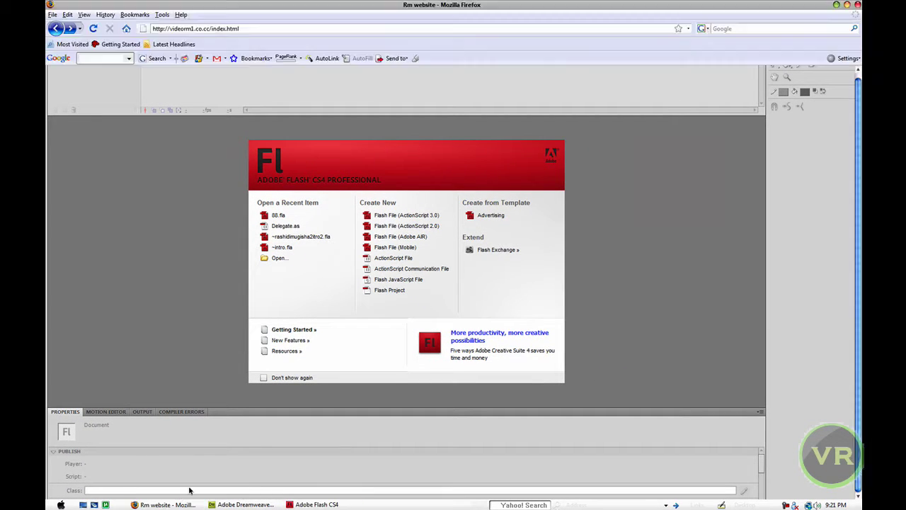
Step: Leave Firefox and bring up the Flash CS4 Welcome screen
click(164, 504)
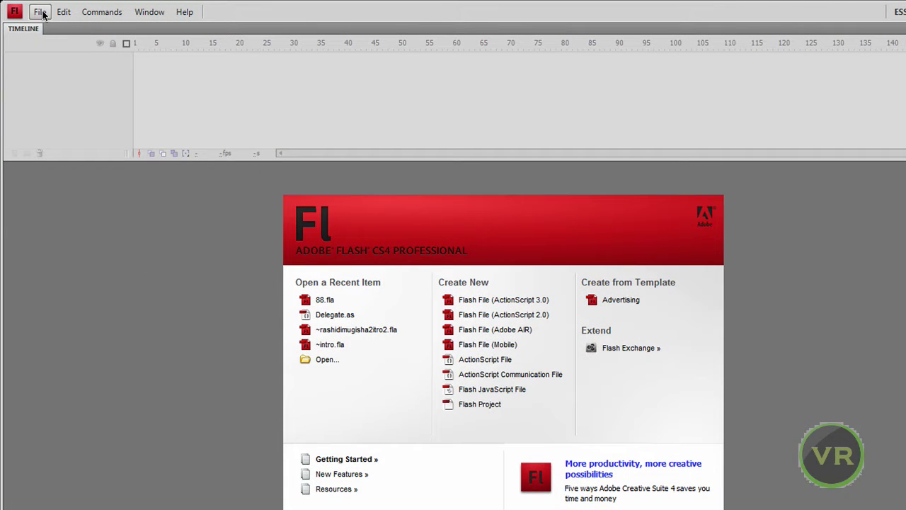
Step: Create a new document from the Advertising template '468 x 60 - Full Banner'
click(39, 12)
click(58, 26)
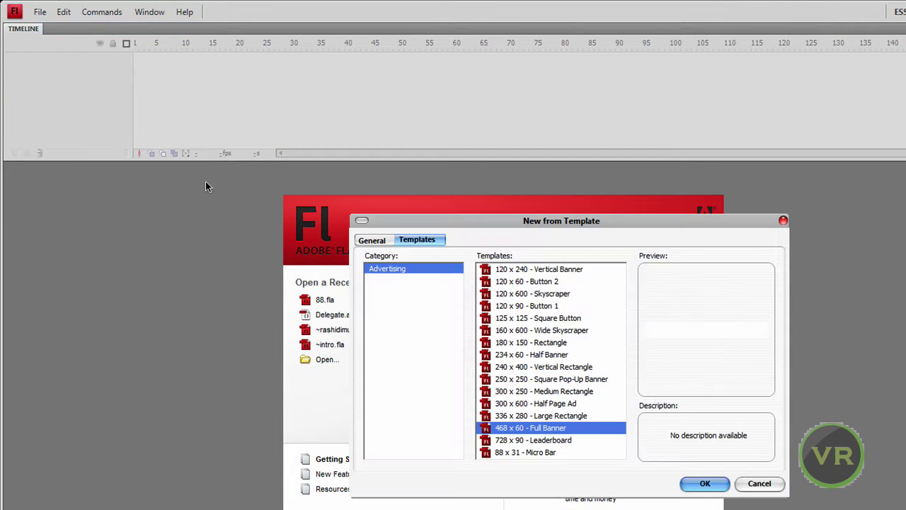
click(371, 241)
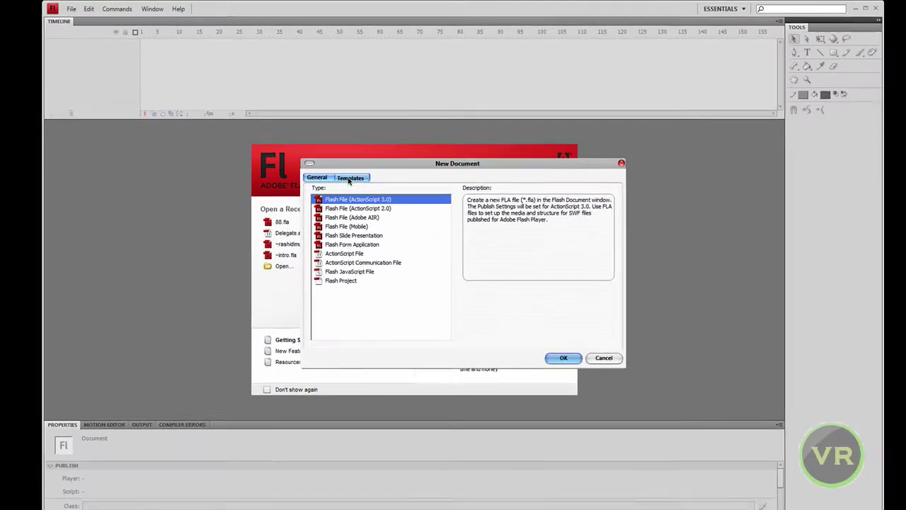
click(404, 229)
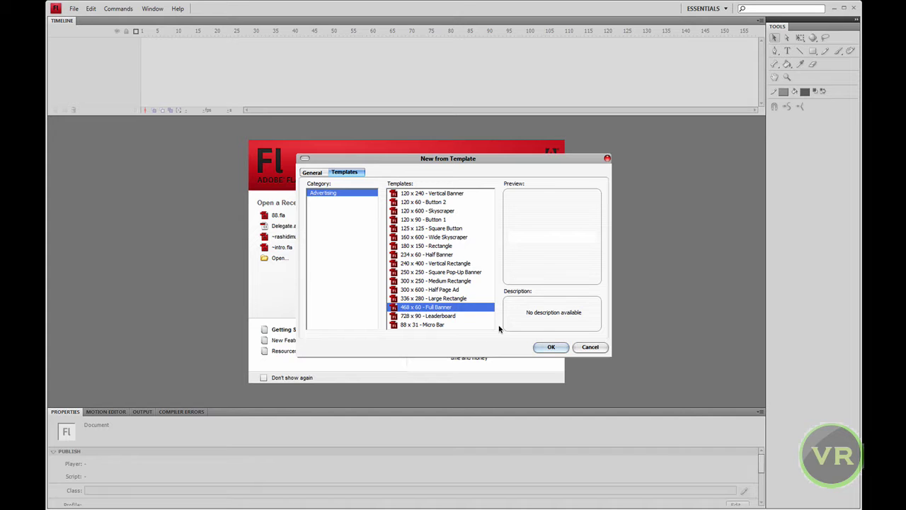
click(552, 347)
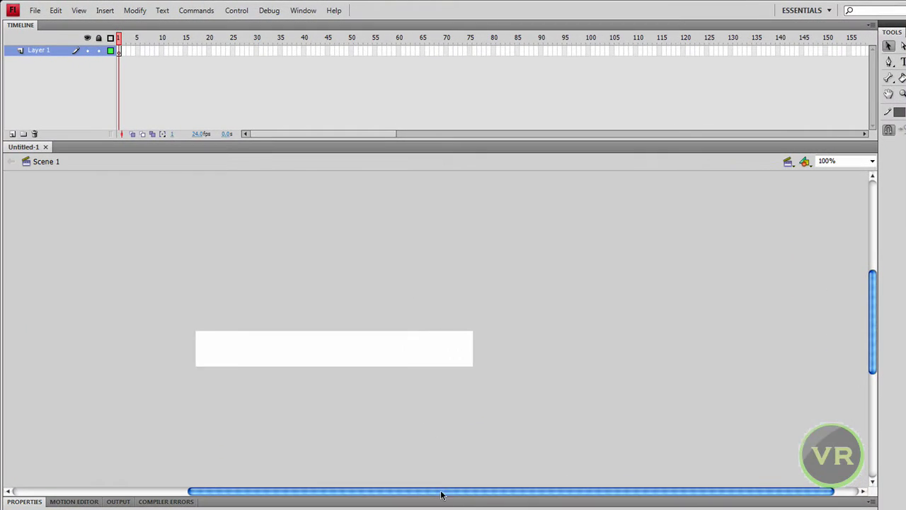
drag(441, 494, 375, 481)
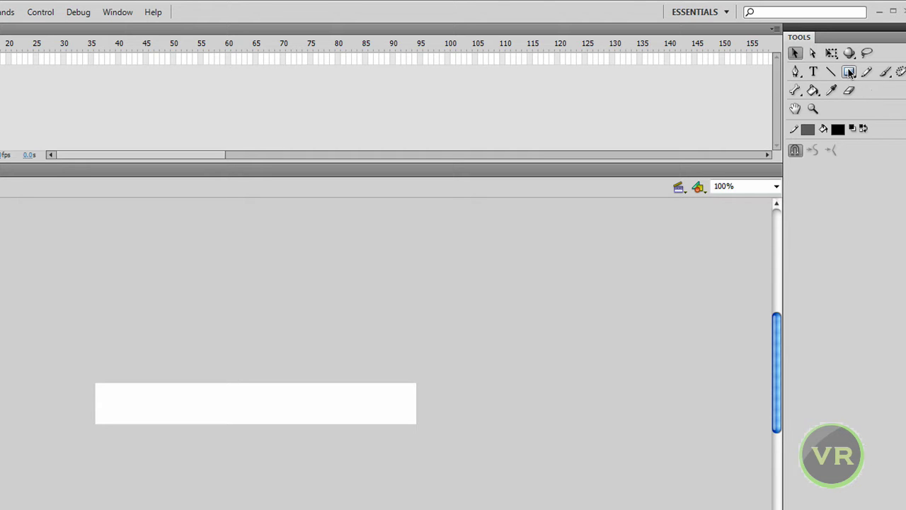
Step: Choose the Rectangle tool with a dark blue (#0000B6) radial gradient fill
click(849, 72)
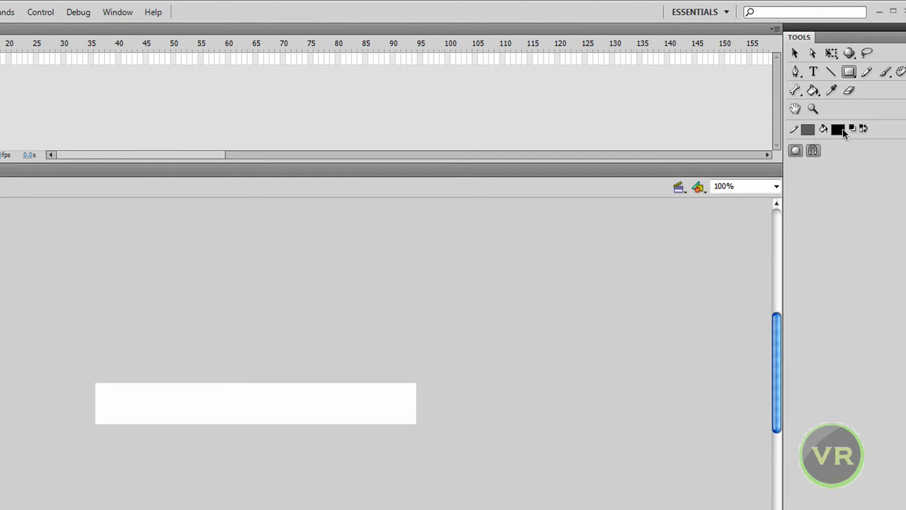
click(841, 132)
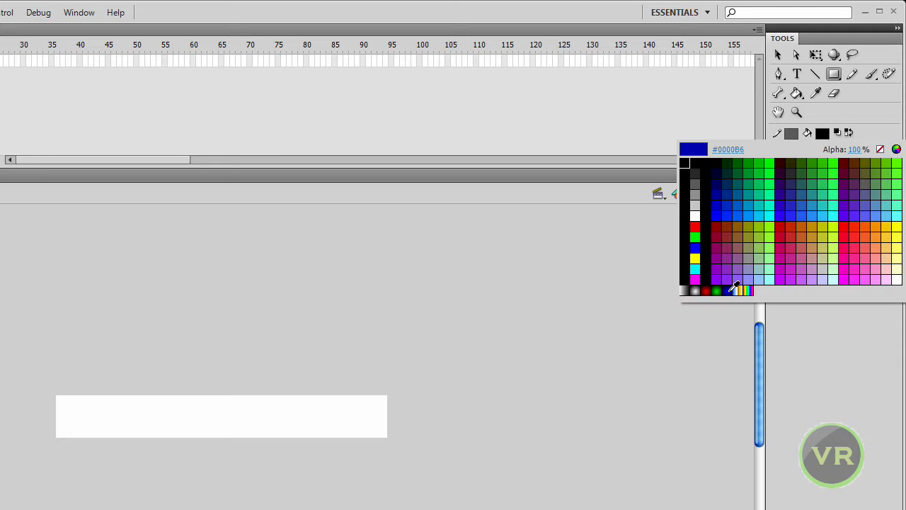
click(730, 290)
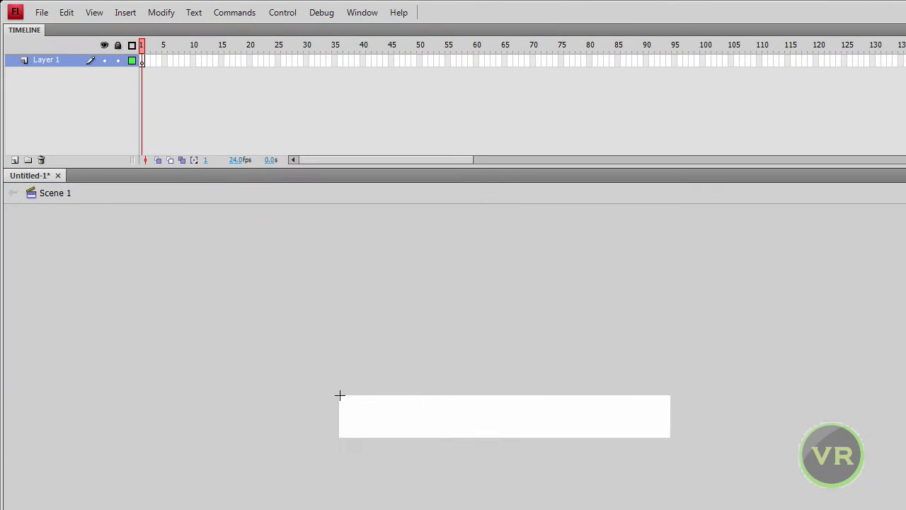
Step: Draw a blue gradient rectangle from the stage's top-left corner to its bottom-right corner
drag(278, 271, 343, 279)
drag(434, 406, 671, 437)
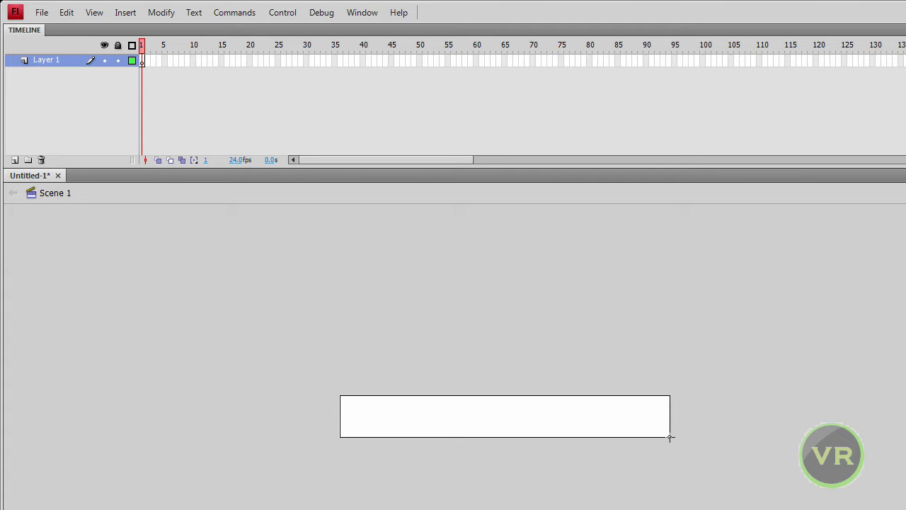
drag(670, 438, 671, 438)
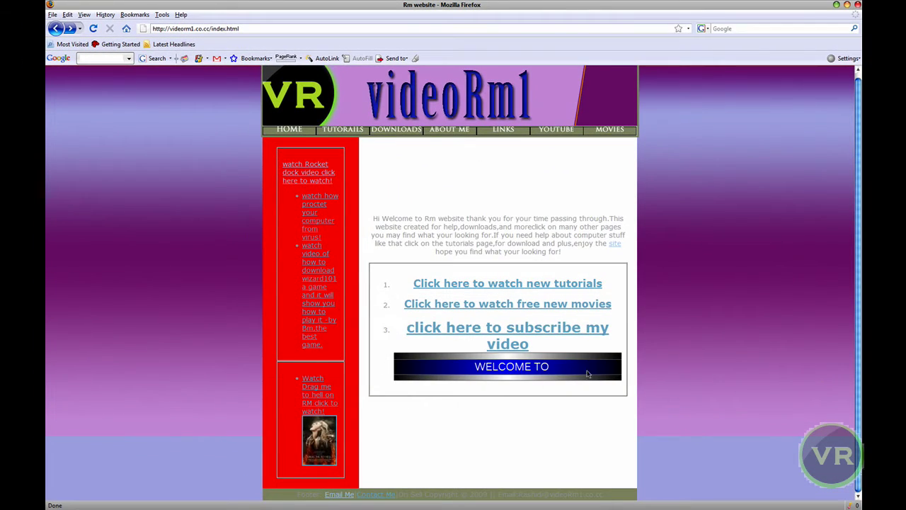
Step: Select the rectangle and apply the black-and-white radial gradient swatch as its fill
click(836, 6)
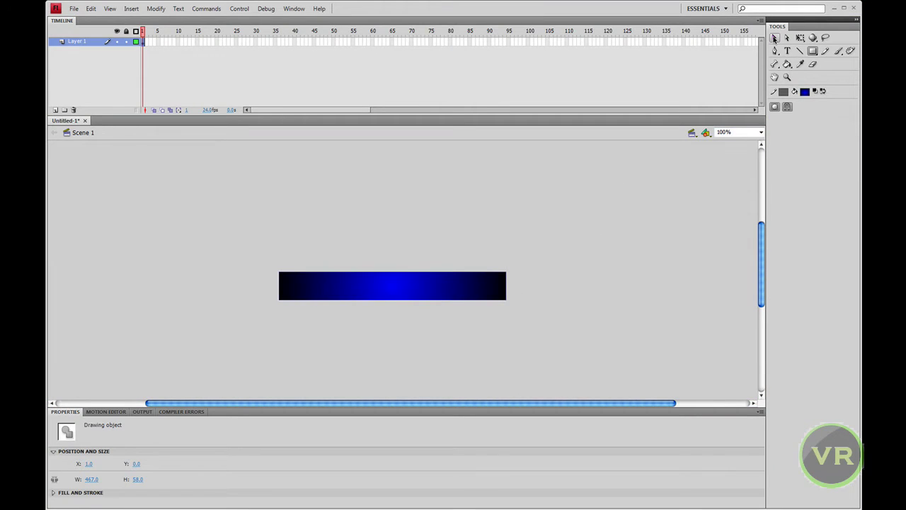
click(774, 39)
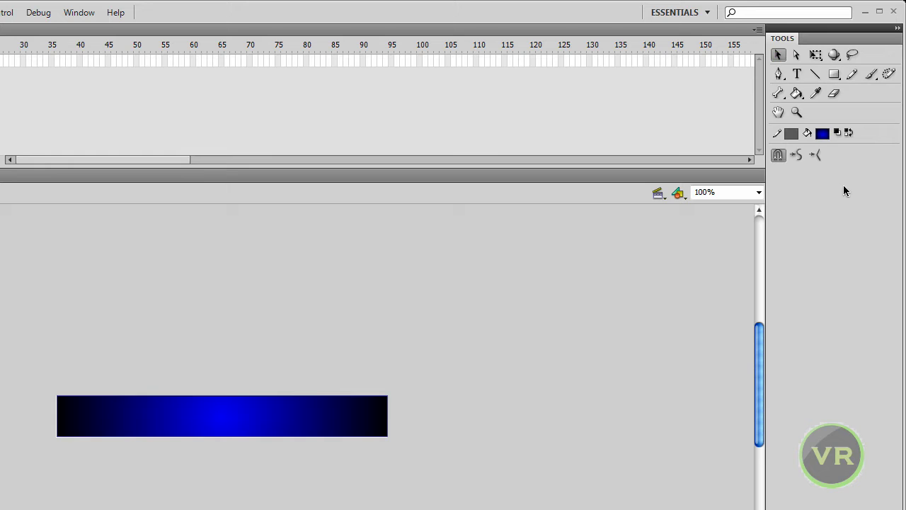
click(822, 135)
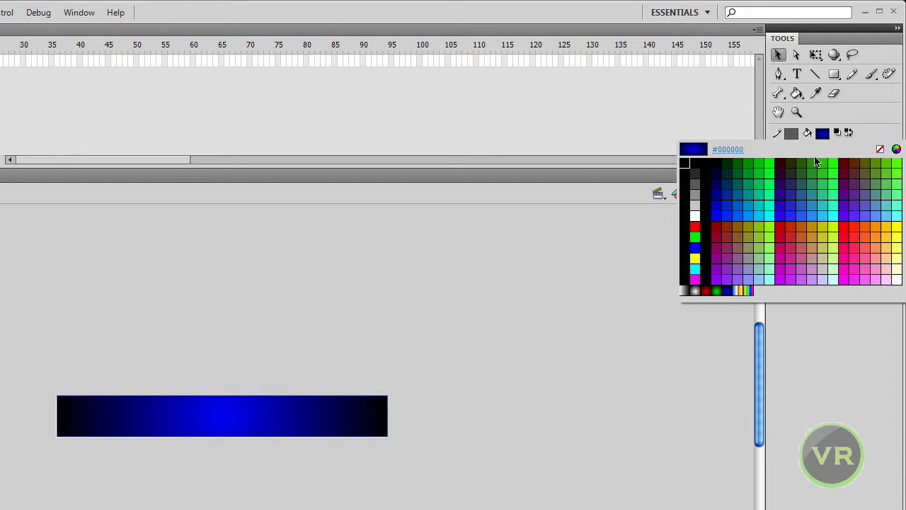
click(695, 291)
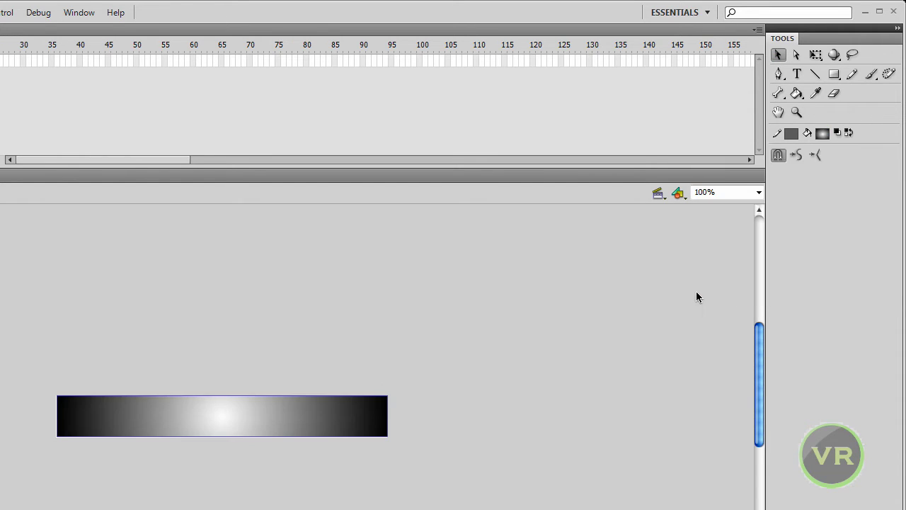
click(822, 134)
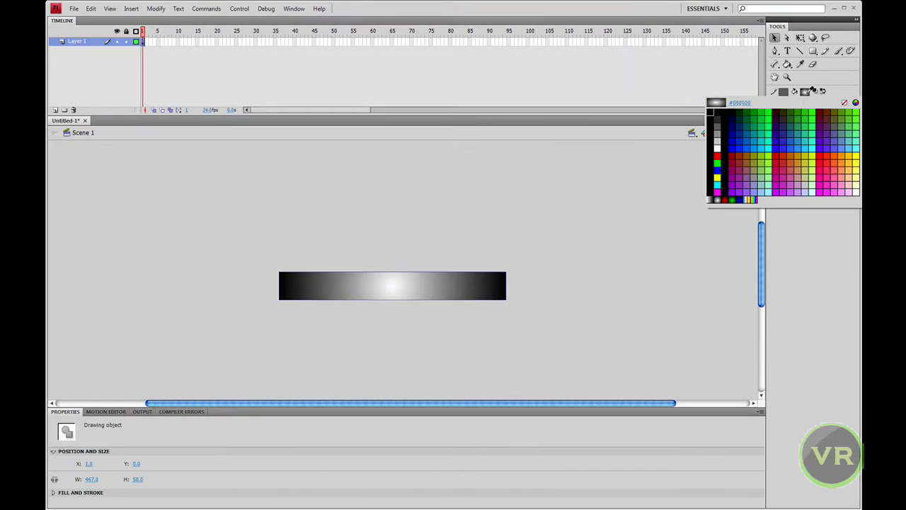
click(741, 199)
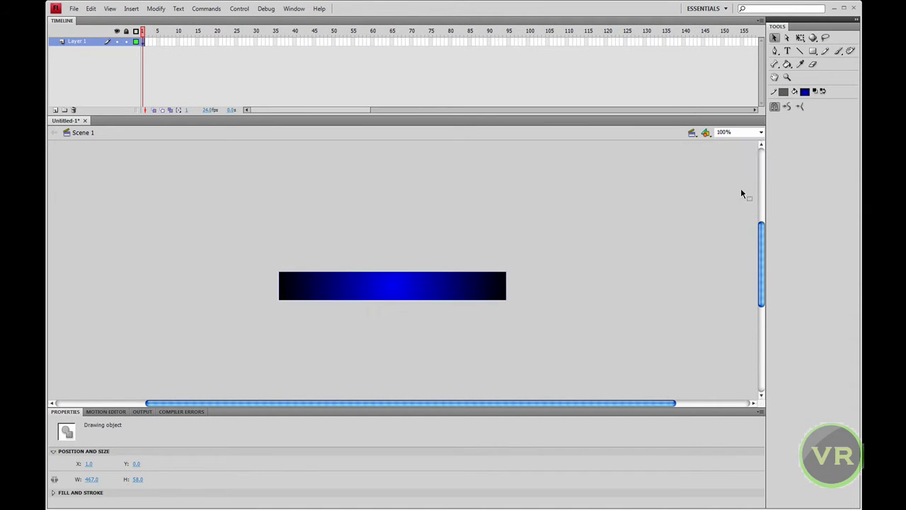
click(787, 39)
click(805, 91)
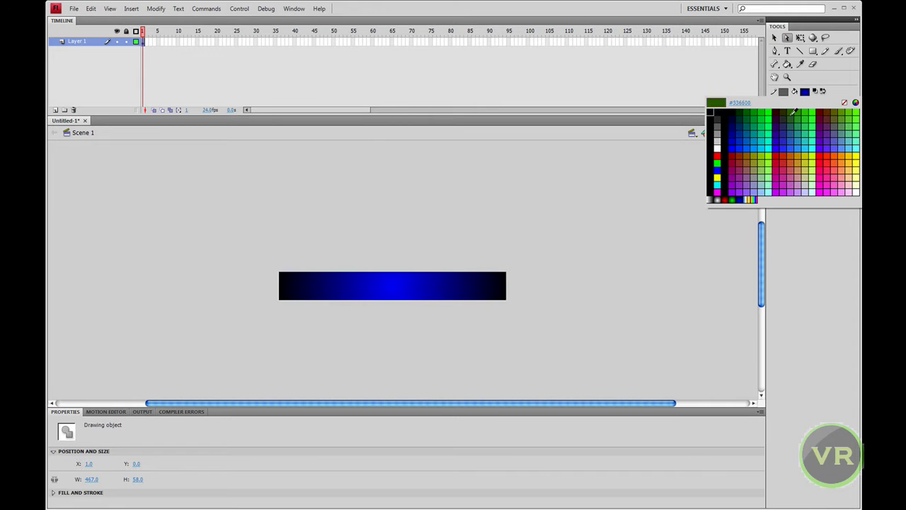
click(718, 202)
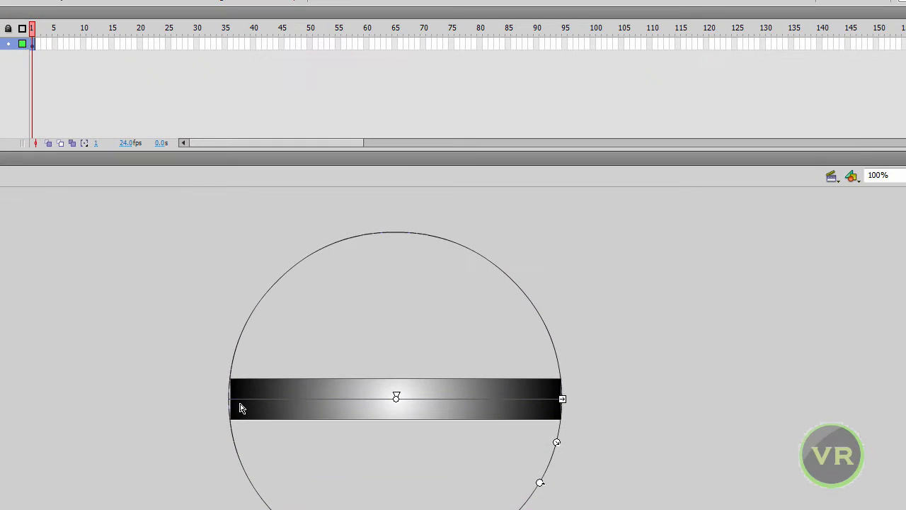
mouse_move(240, 405)
mouse_down()
mouse_move(267, 406)
mouse_move(236, 407)
mouse_up()
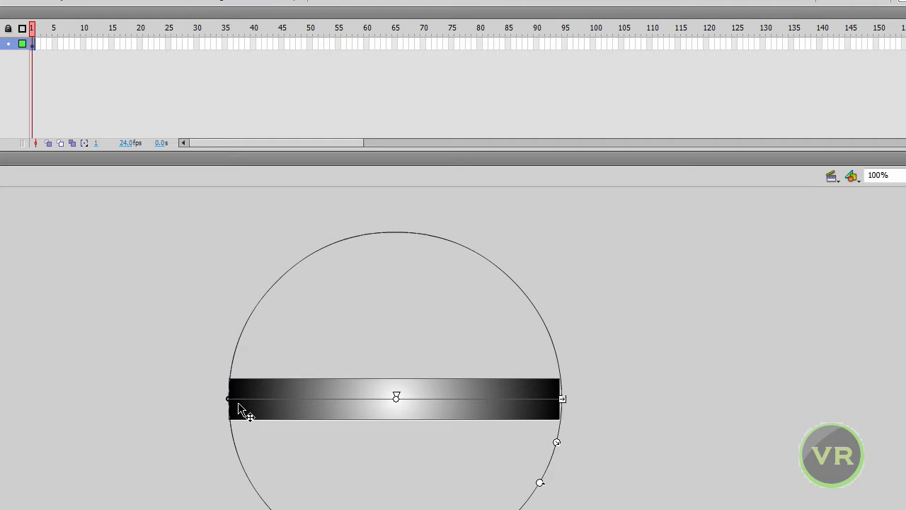
click(697, 467)
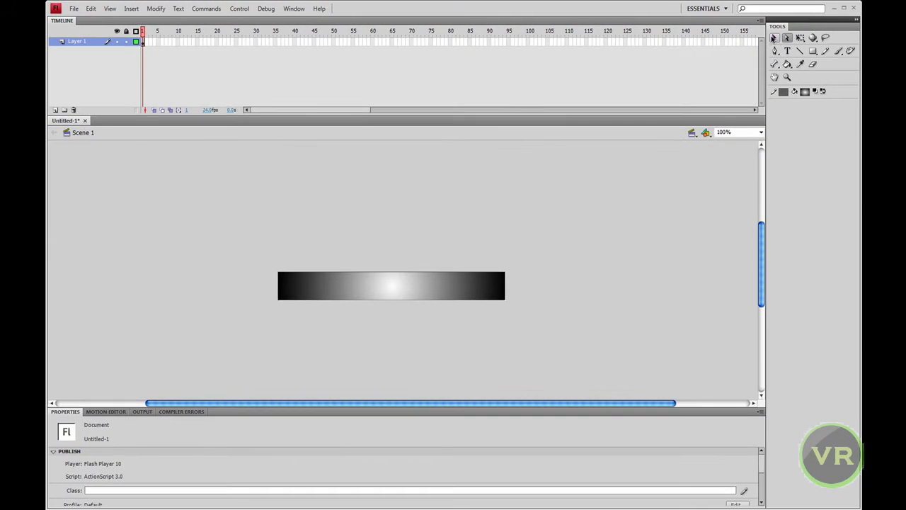
click(774, 38)
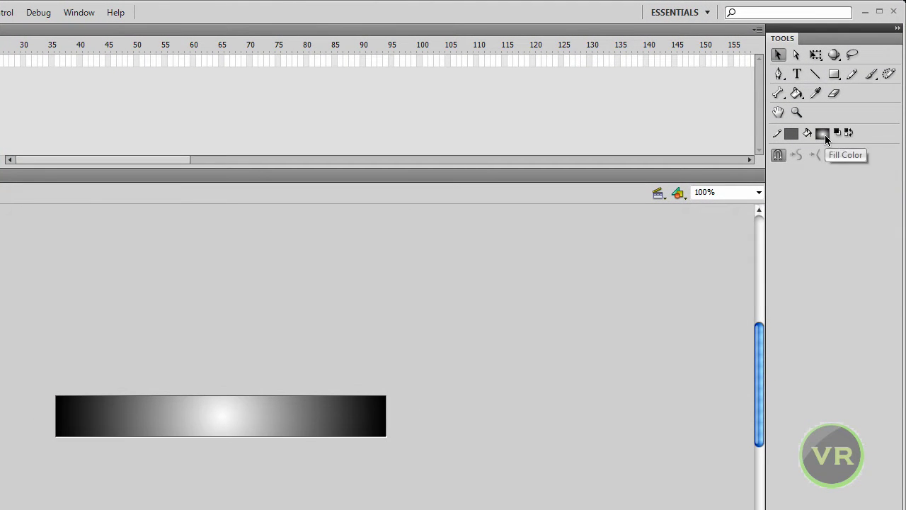
click(823, 134)
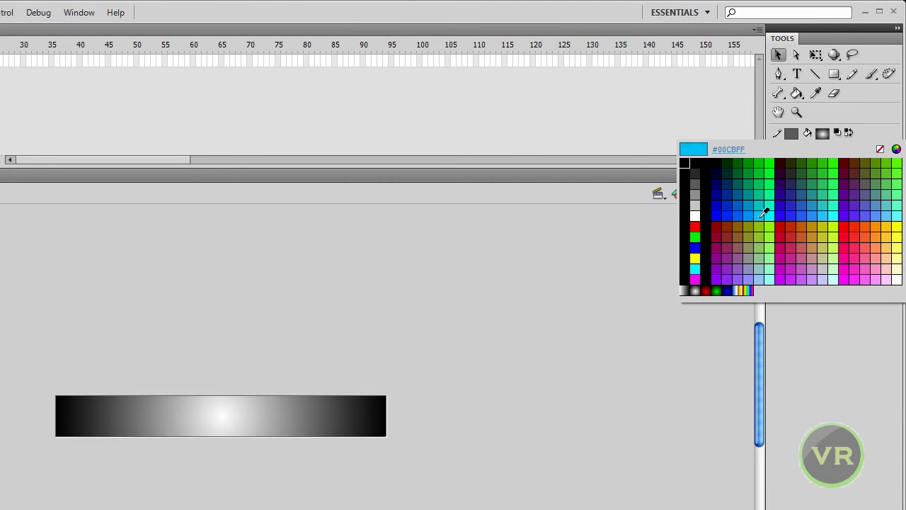
click(686, 290)
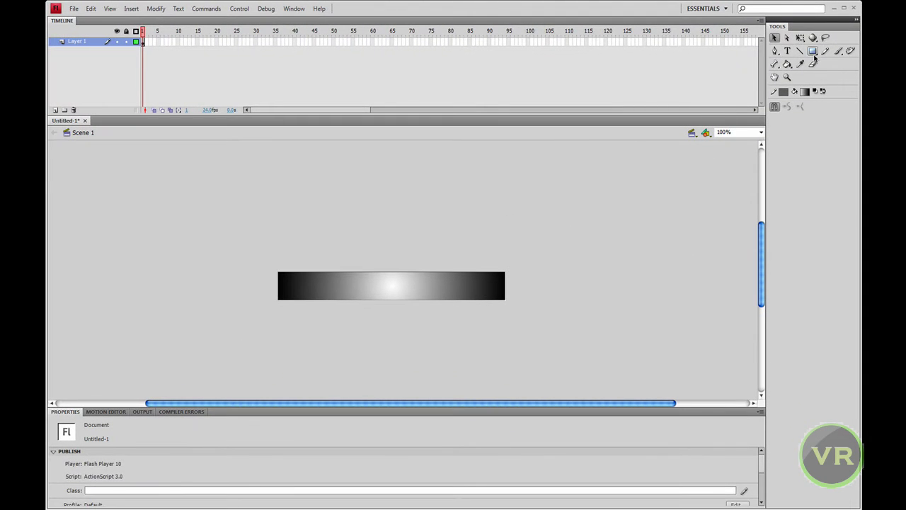
Step: Draw thin rectangle strips along the top and bottom edges of the gradient bar
click(812, 52)
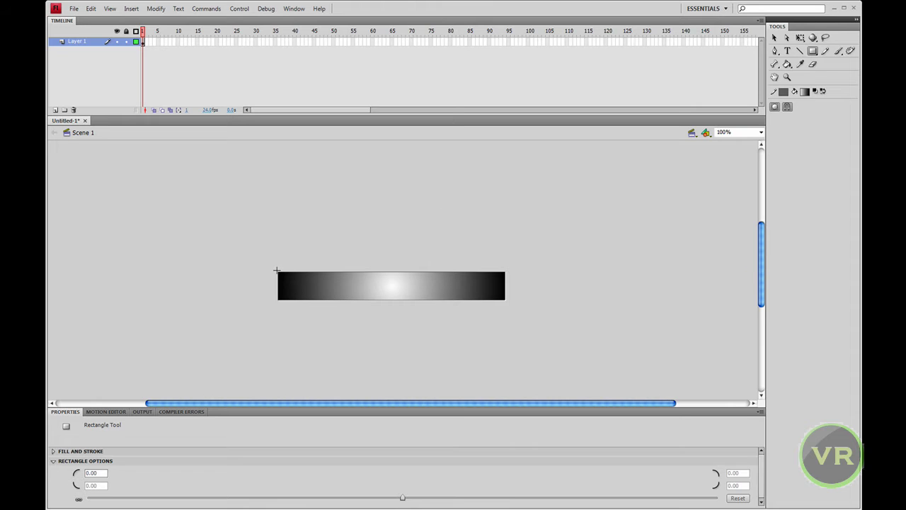
drag(277, 273, 504, 279)
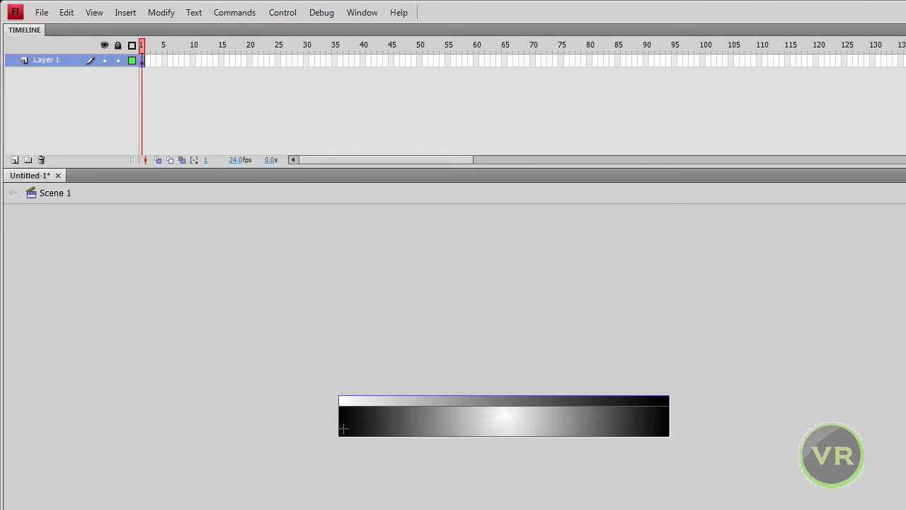
drag(341, 430, 669, 426)
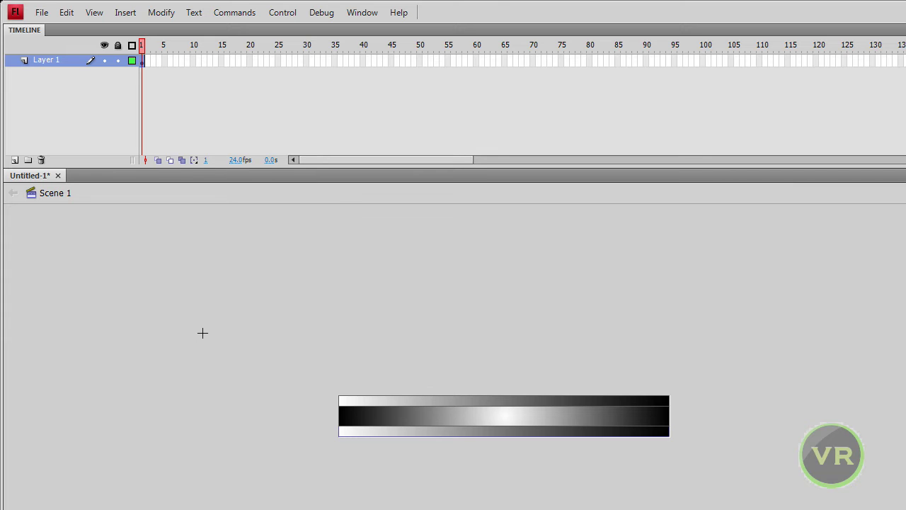
Step: On a new layer, type 'welcome to the new website' in a text box on the bar
click(14, 161)
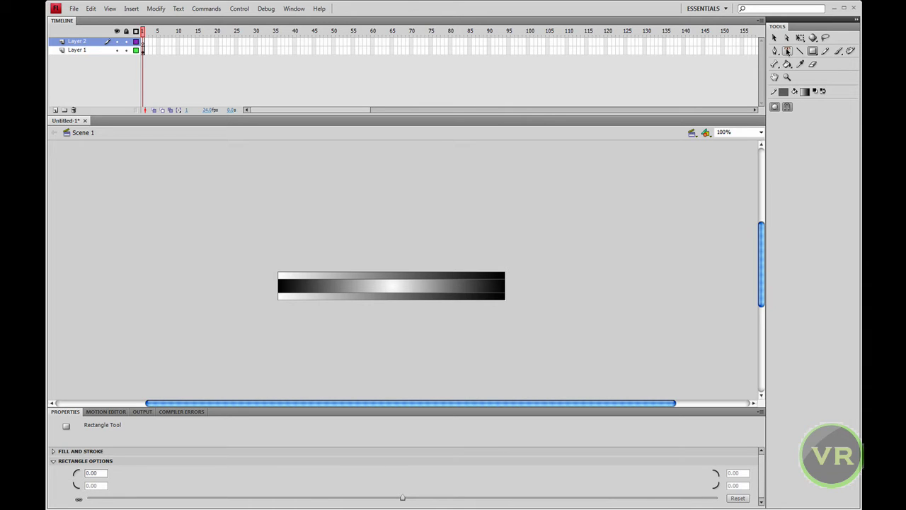
click(787, 51)
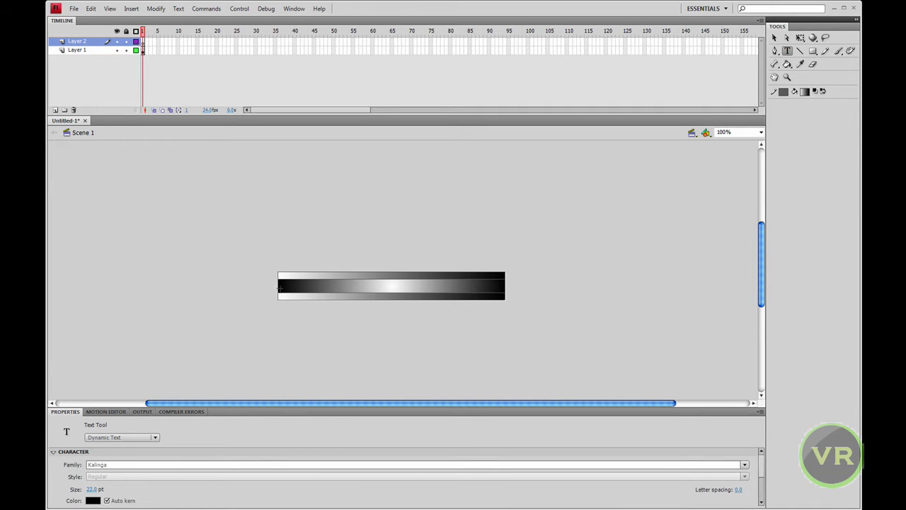
click(290, 287)
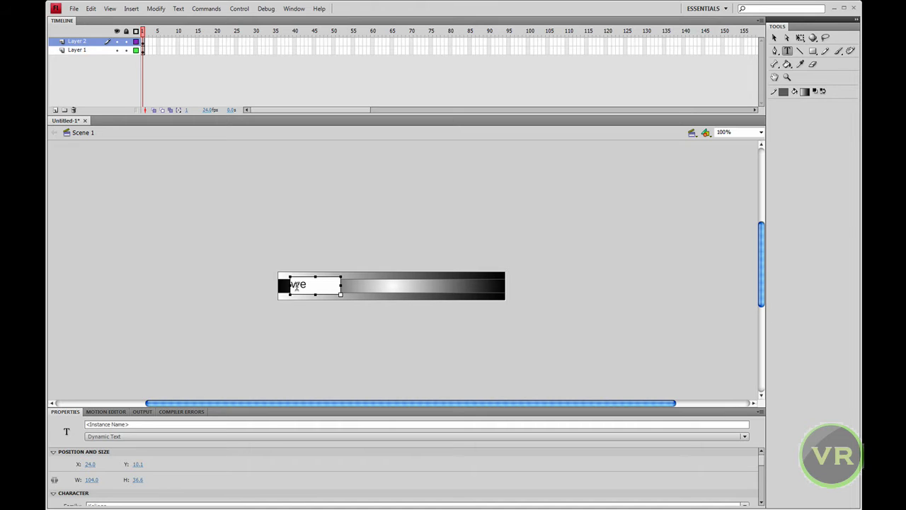
text(welcome)
key(Return)
text(to th)
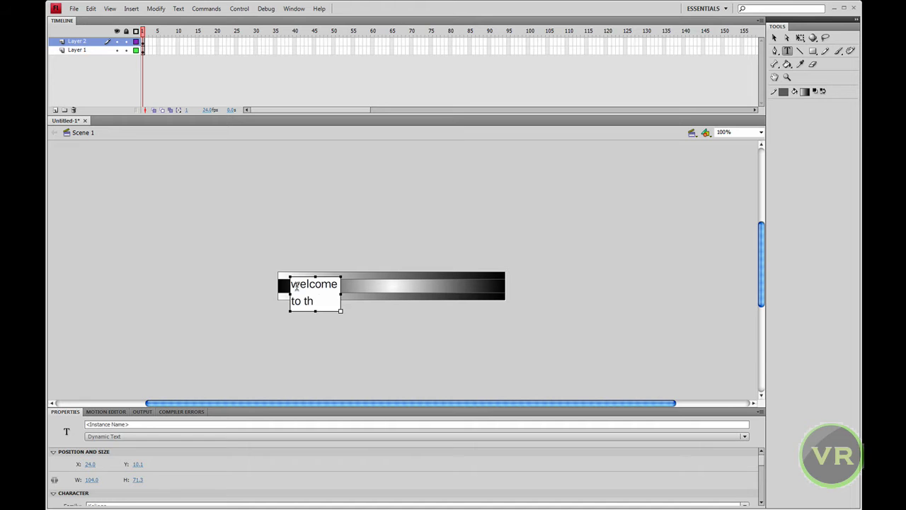
text(e new)
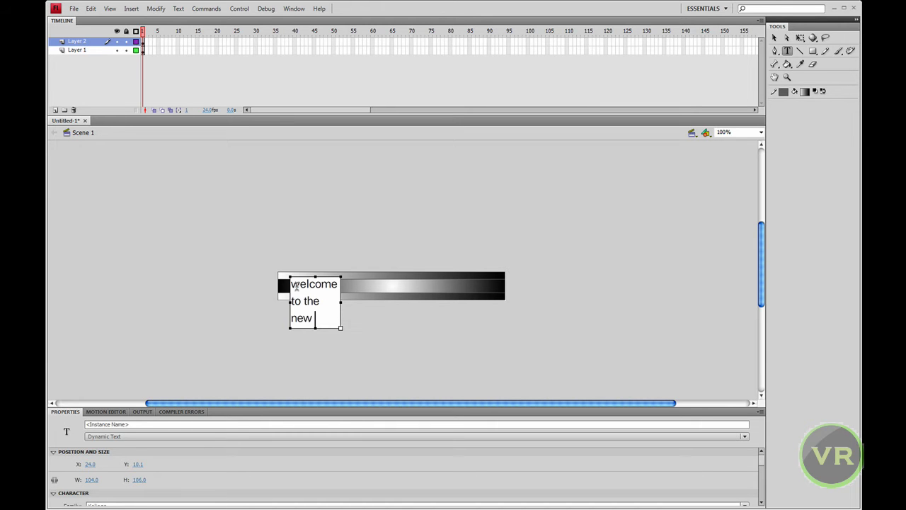
text( website)
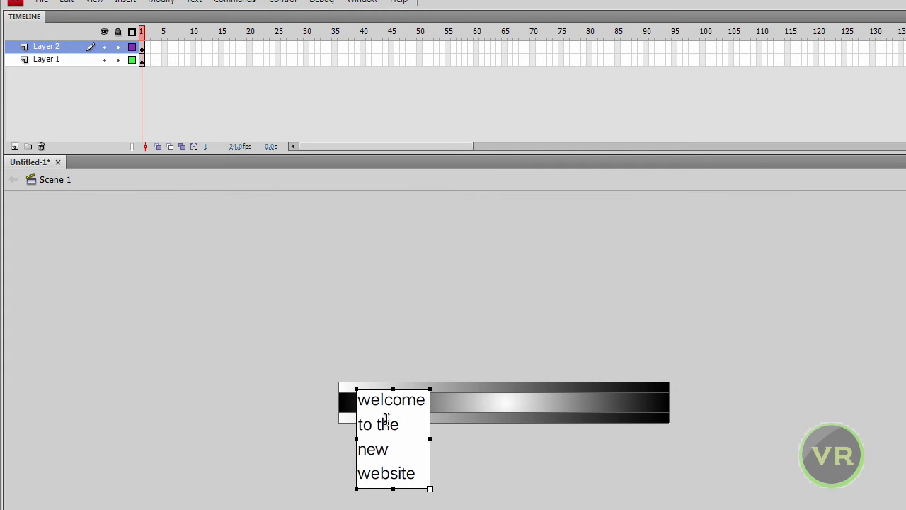
Step: Resize the text box so the words fit on a single line
drag(430, 437, 599, 402)
drag(481, 457, 481, 414)
drag(597, 404, 568, 400)
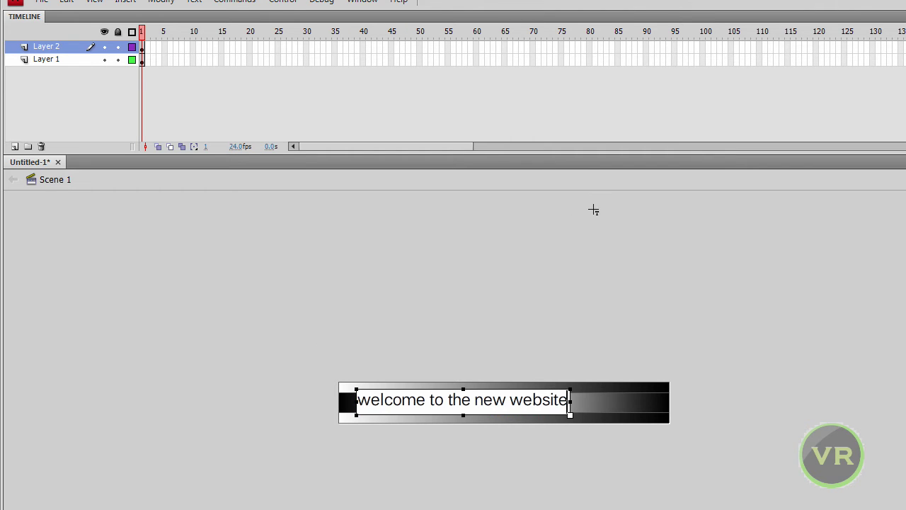
Step: Colour the text light grey and drag it off-stage to the left of the banner
click(804, 92)
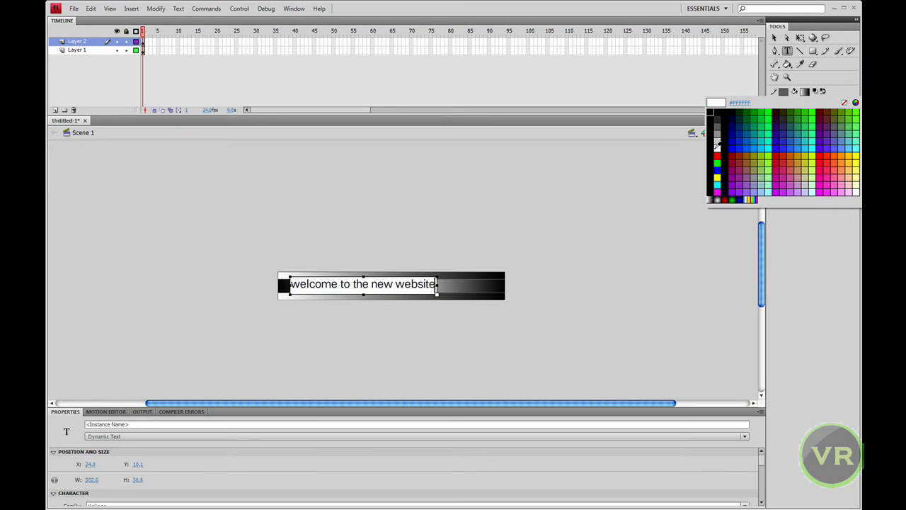
click(717, 145)
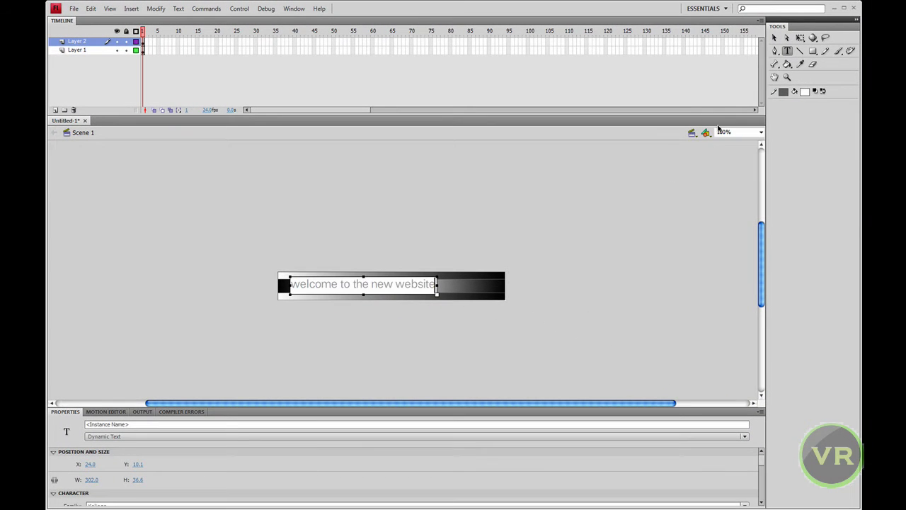
click(774, 37)
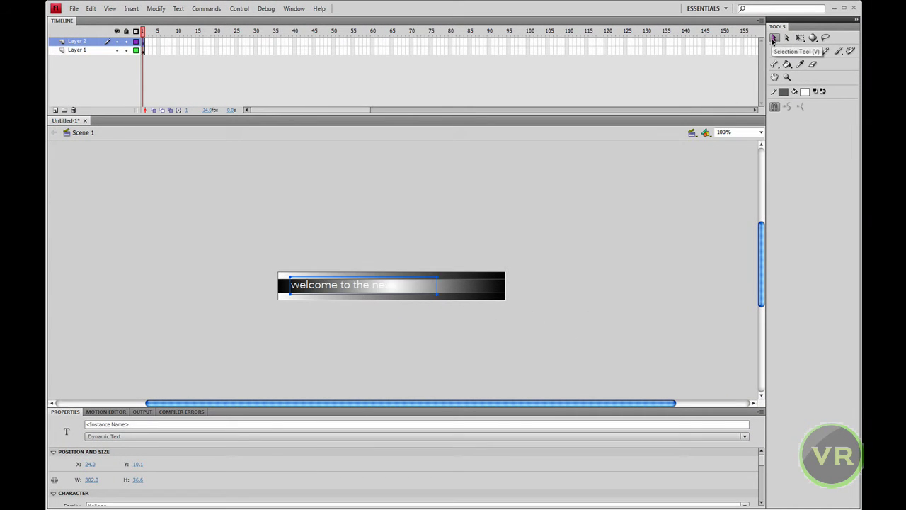
drag(380, 288, 205, 305)
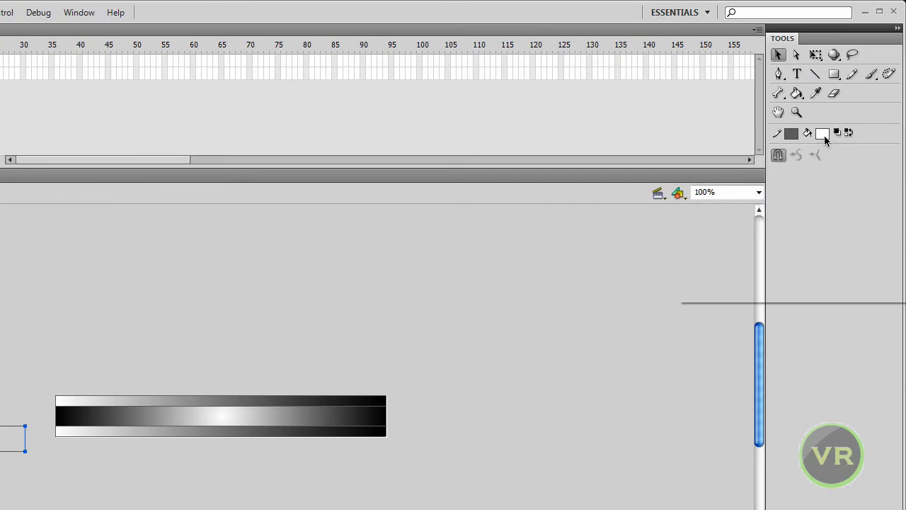
Step: Change the text fill colour to bright green #33FF00
click(806, 93)
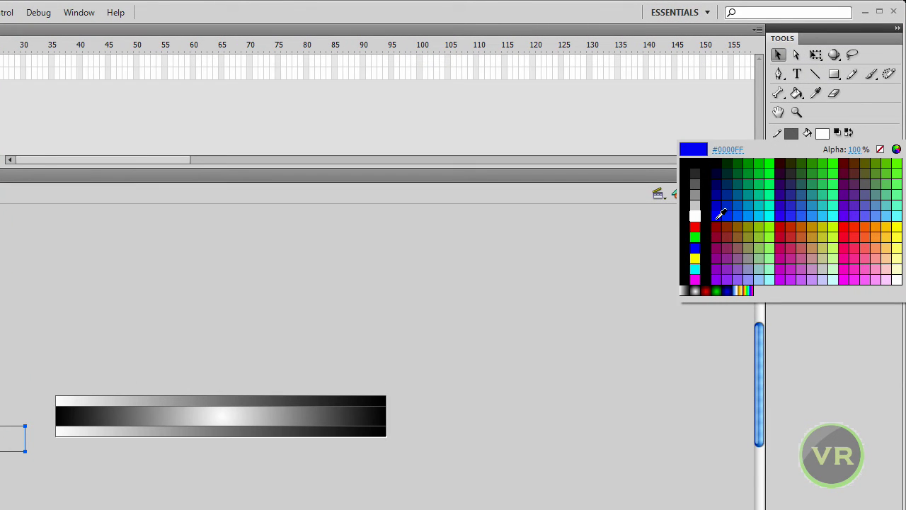
click(717, 290)
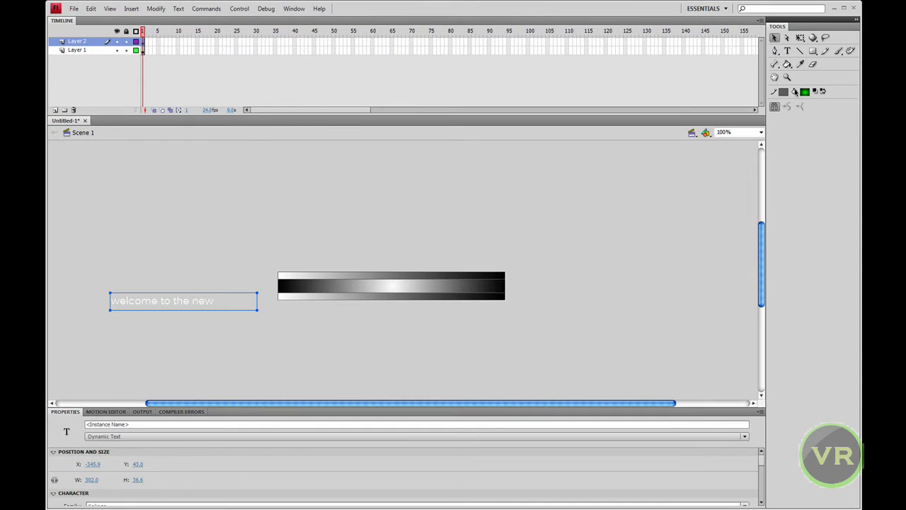
click(805, 92)
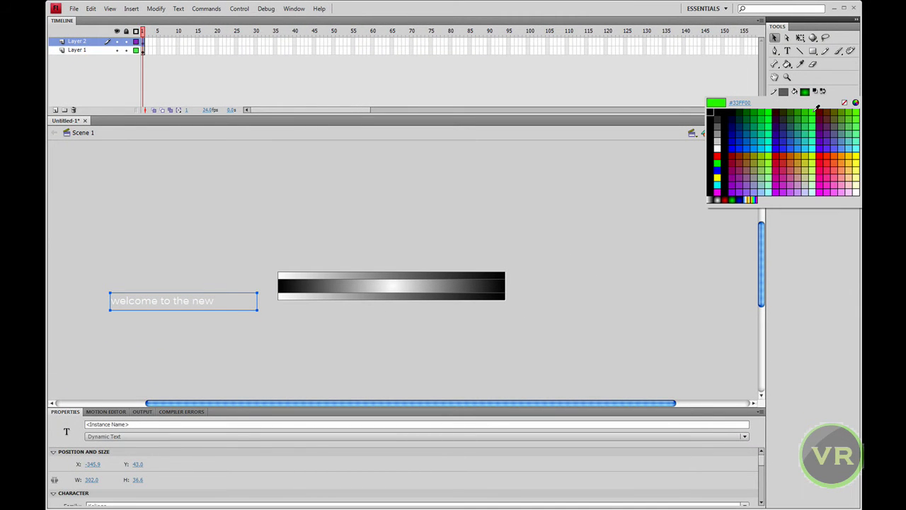
click(814, 111)
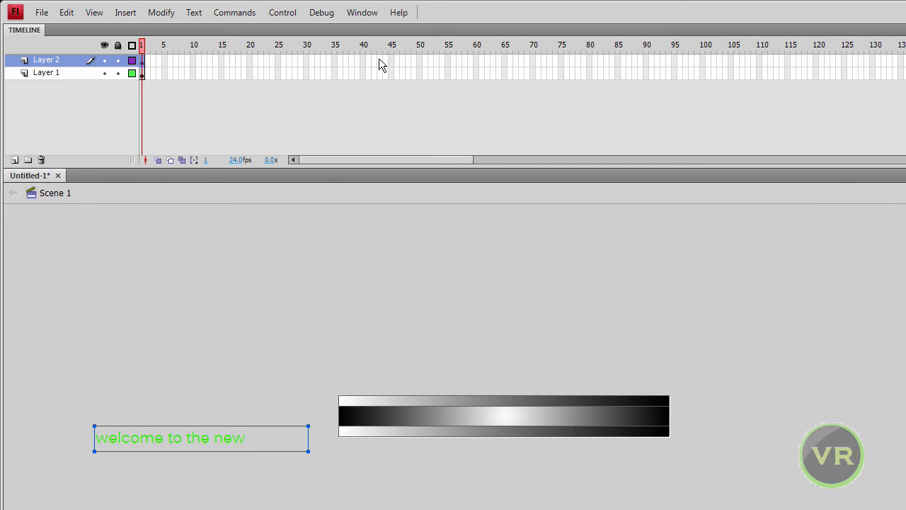
Step: Insert a keyframe at Layer 2 frame 15 and move the text onto the banner
click(221, 59)
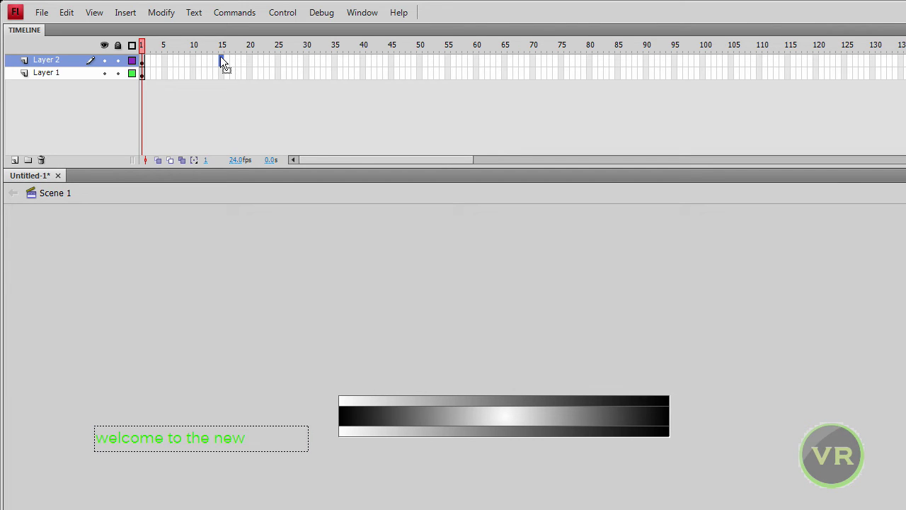
right_click(221, 59)
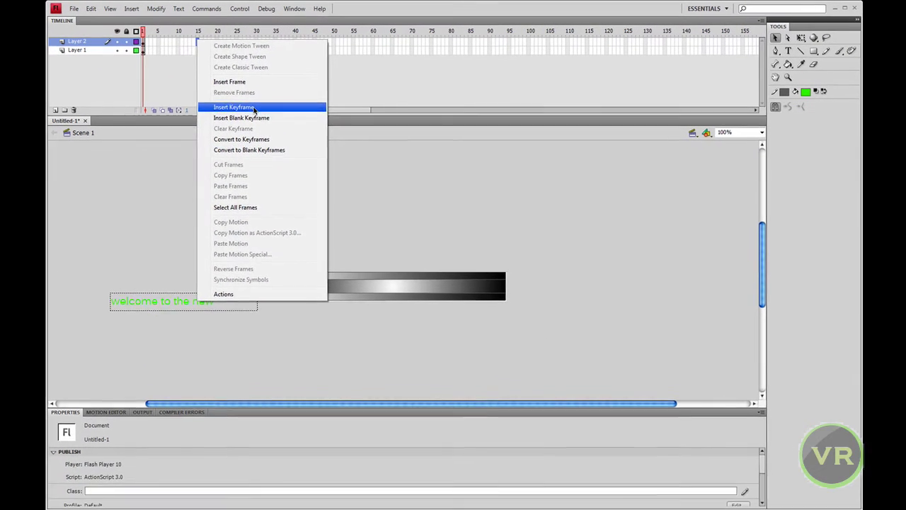
click(298, 159)
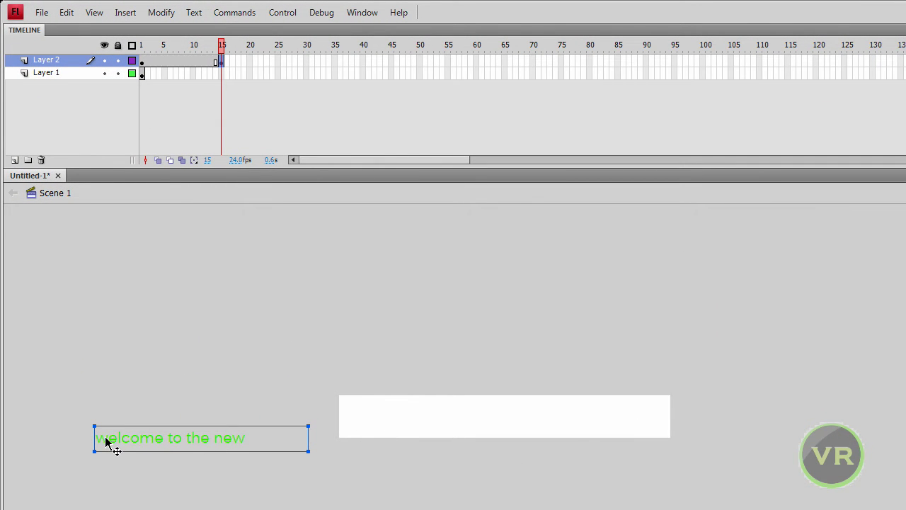
drag(106, 441, 421, 421)
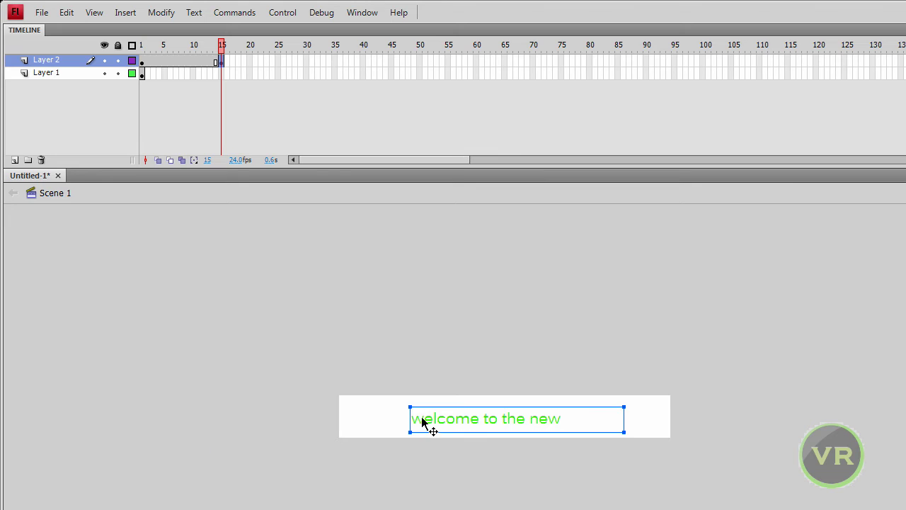
Step: Insert a keyframe at frame 25 and move the text past the banner's right edge
click(278, 60)
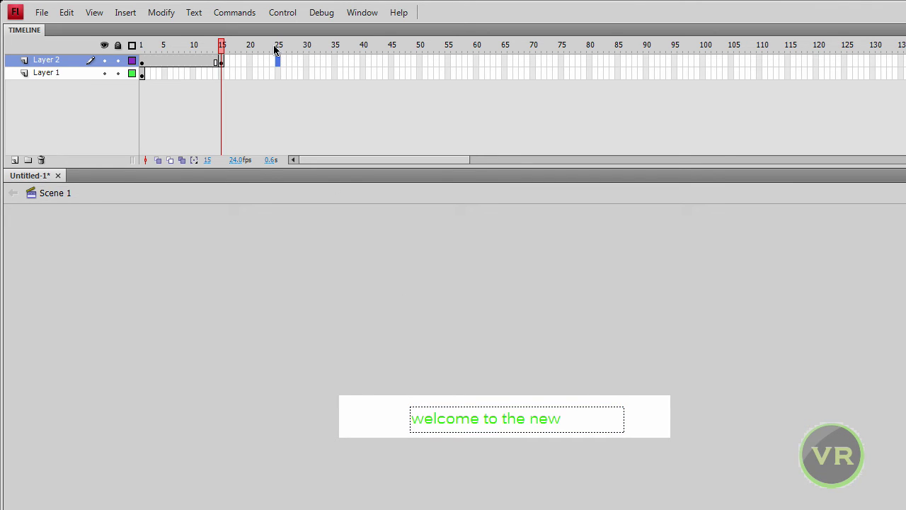
right_click(277, 60)
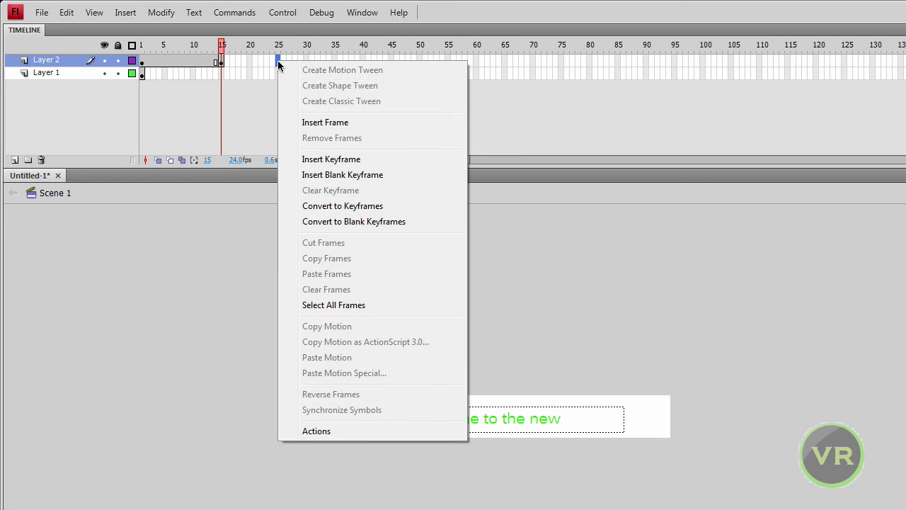
click(328, 160)
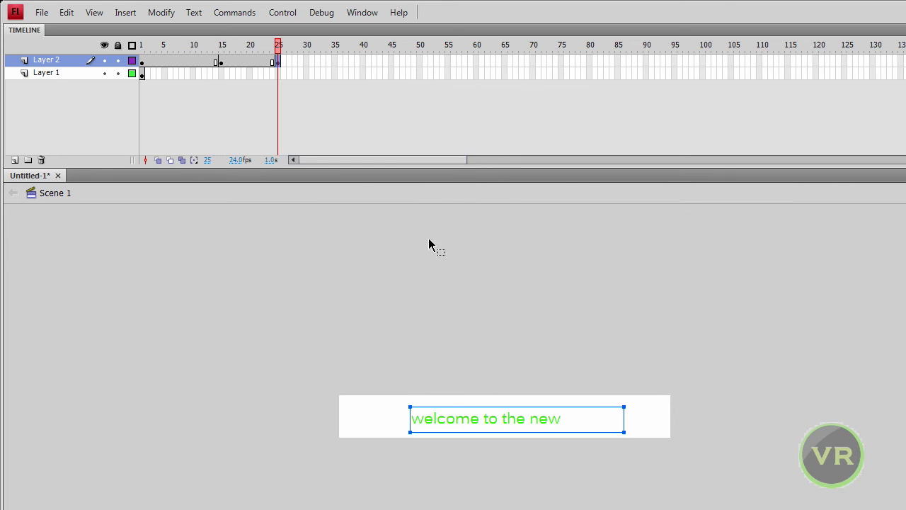
drag(478, 416, 753, 412)
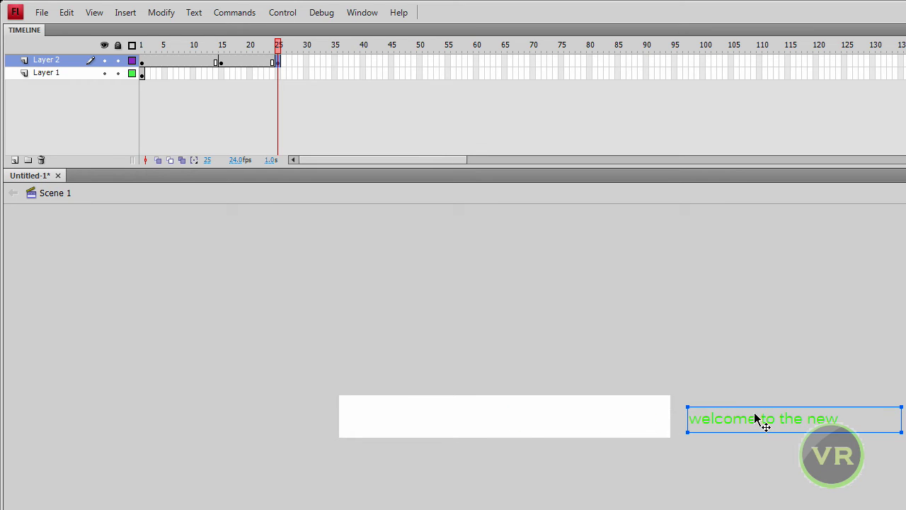
Step: Insert frames on Layer 1 up to frame 25
click(45, 75)
click(45, 75)
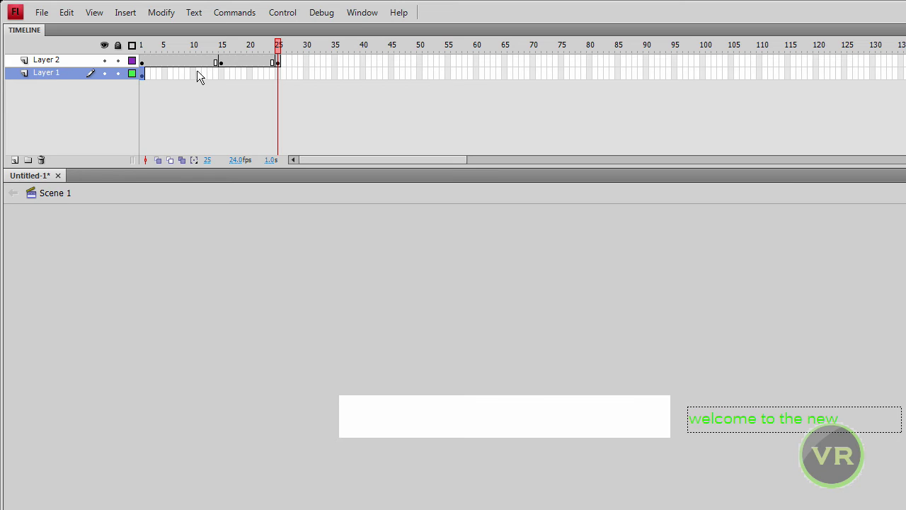
click(277, 74)
right_click(277, 73)
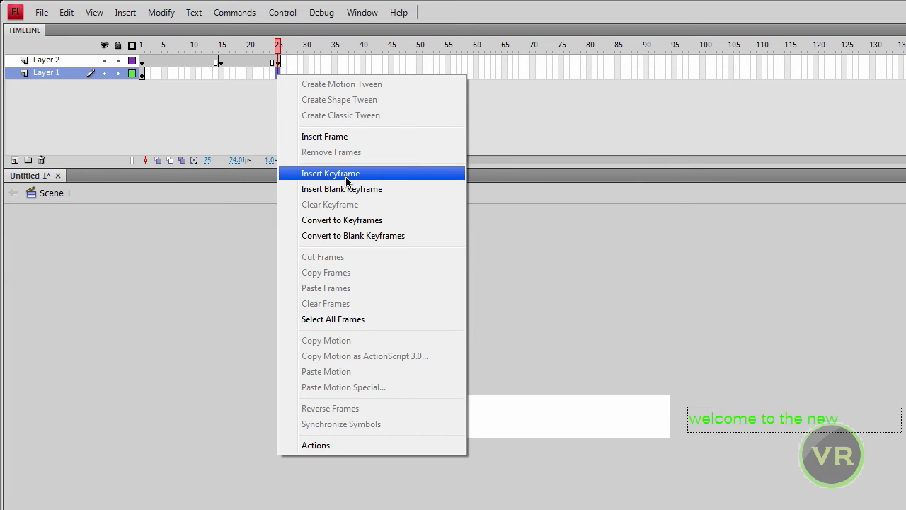
click(332, 138)
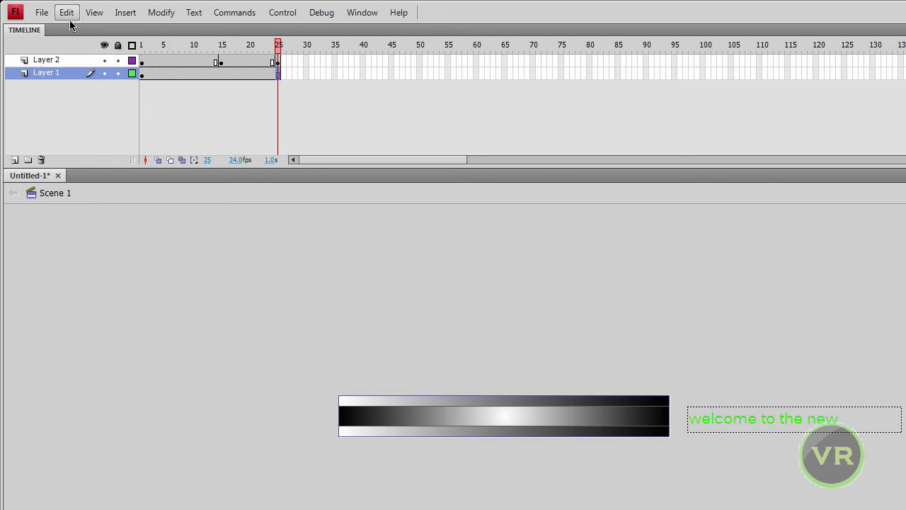
click(40, 12)
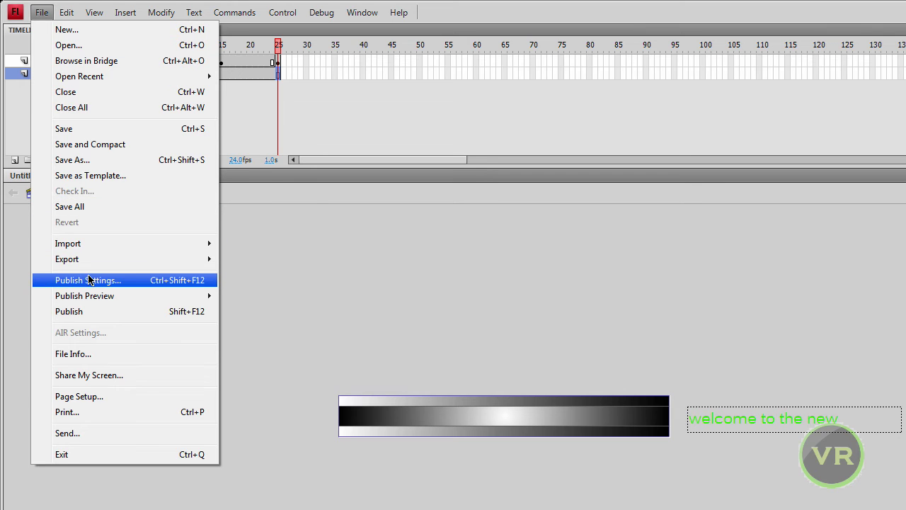
mouse_move(86, 298)
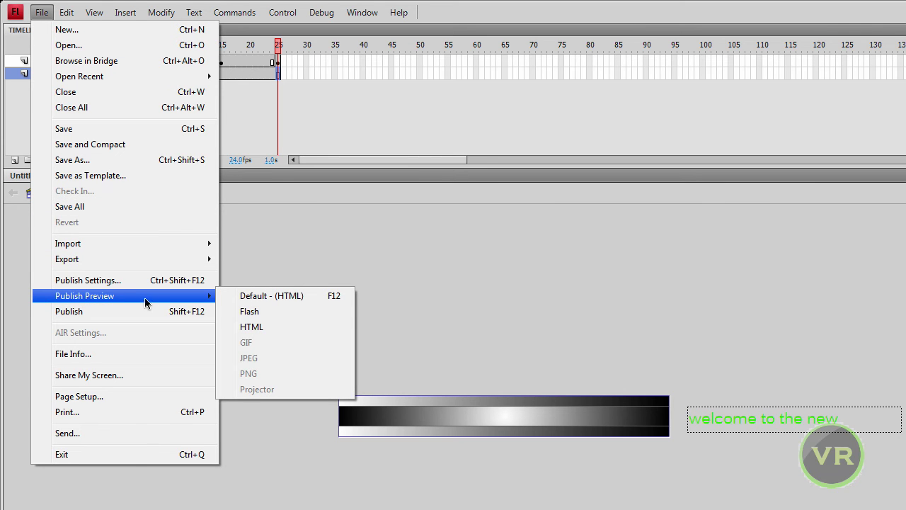
click(251, 312)
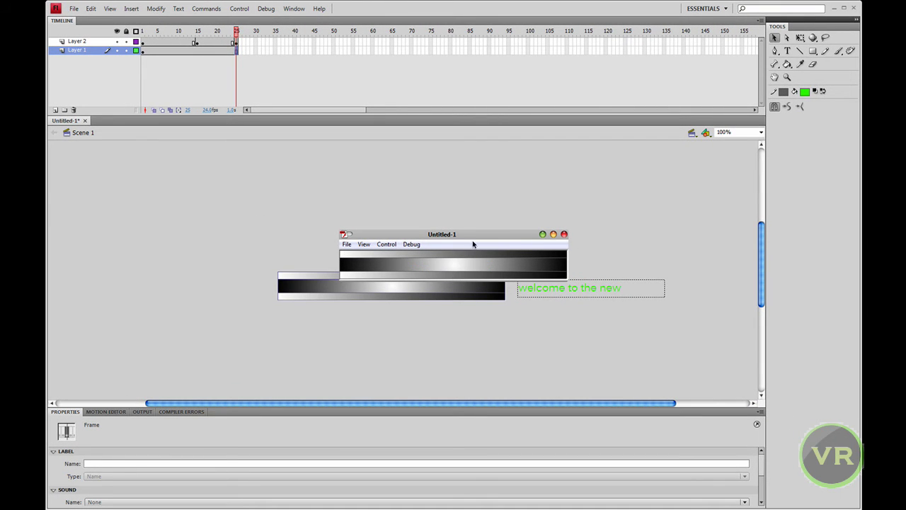
drag(478, 233, 347, 229)
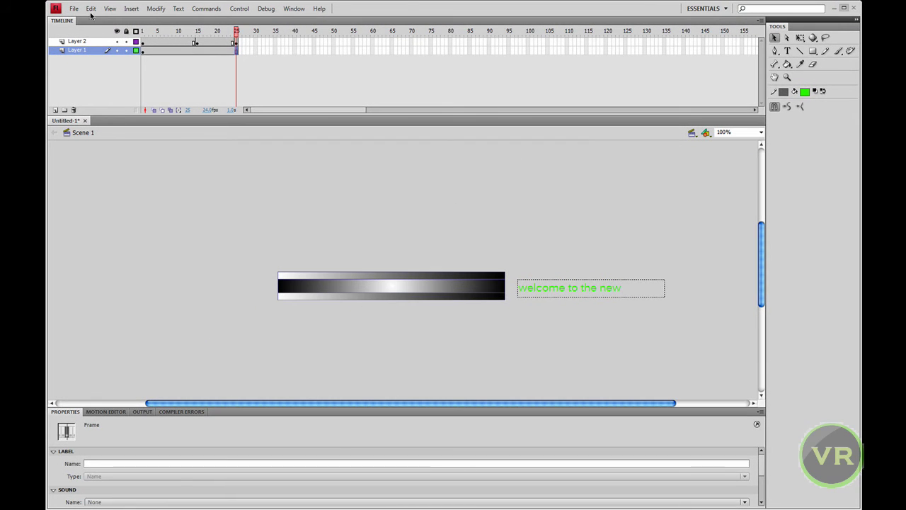
click(73, 8)
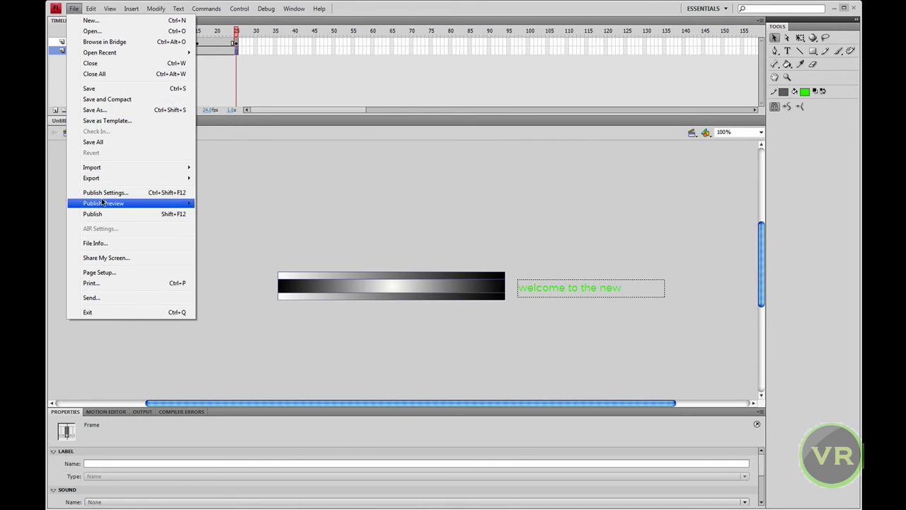
mouse_move(101, 204)
click(218, 204)
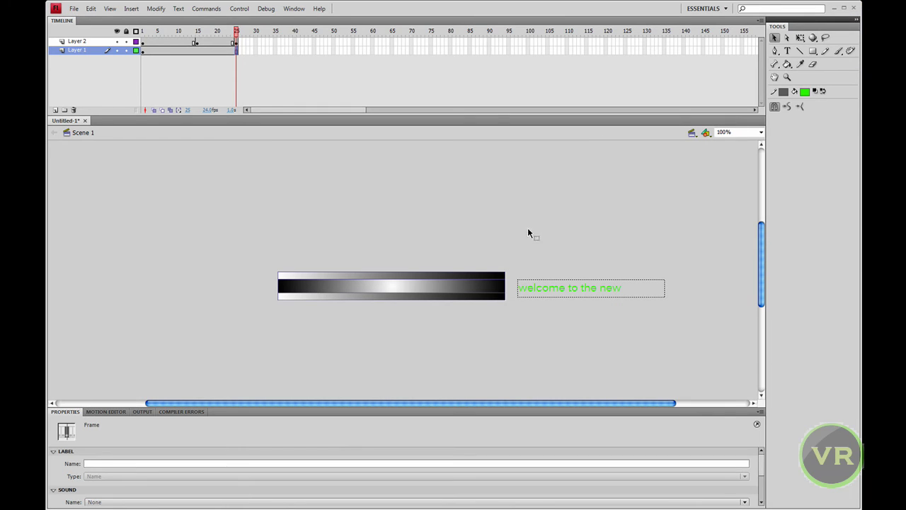
Step: Start a Save As for the document, then cancel without saving
click(74, 9)
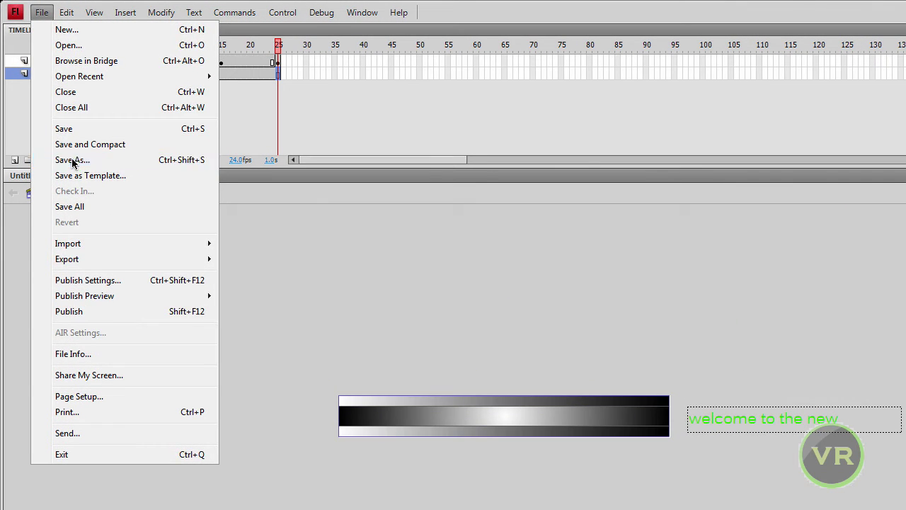
click(78, 146)
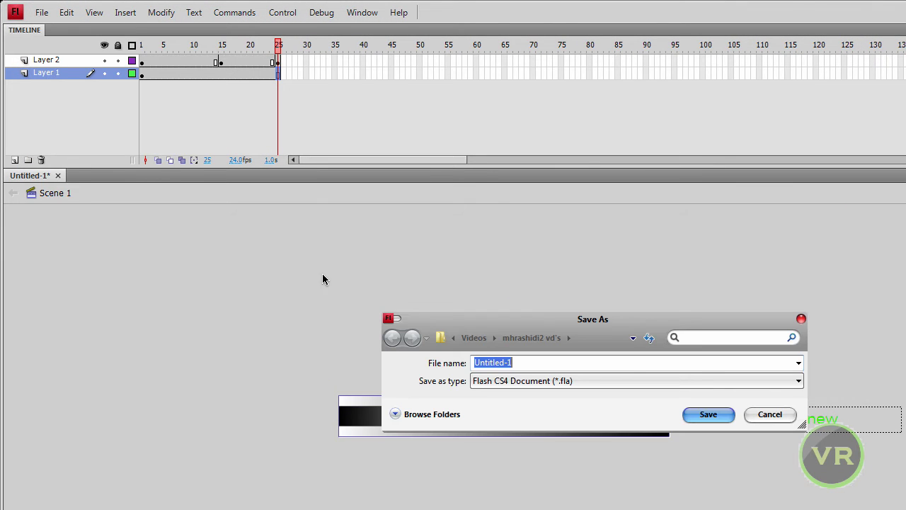
click(768, 414)
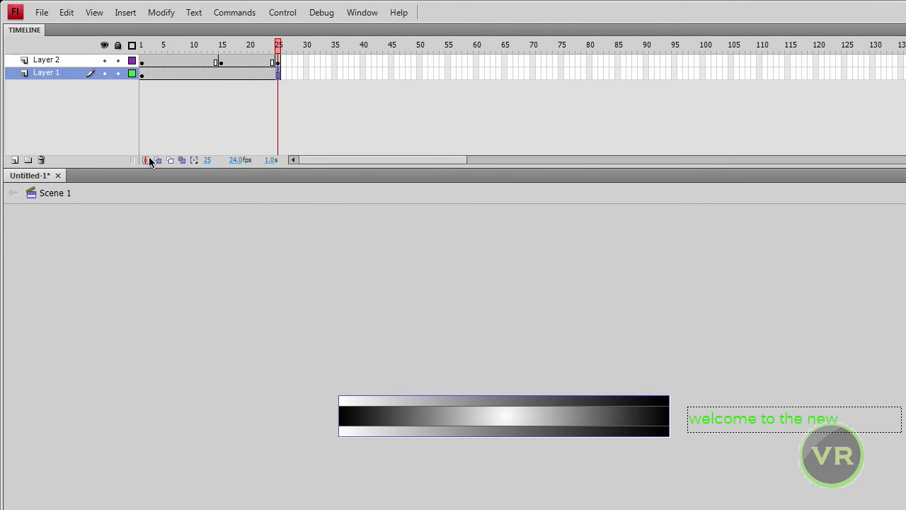
Step: Turn off HTML in Publish Settings so only the SWF publishes, then quit Flash
click(42, 12)
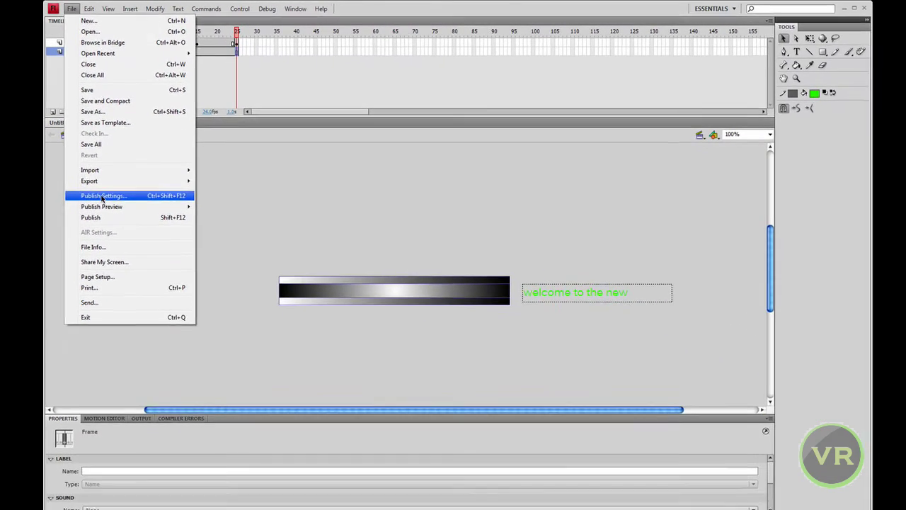
click(103, 197)
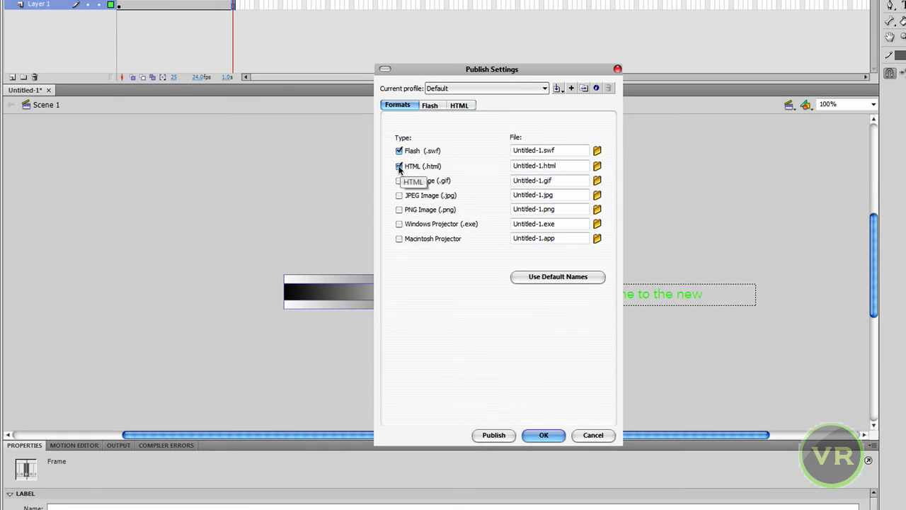
click(399, 167)
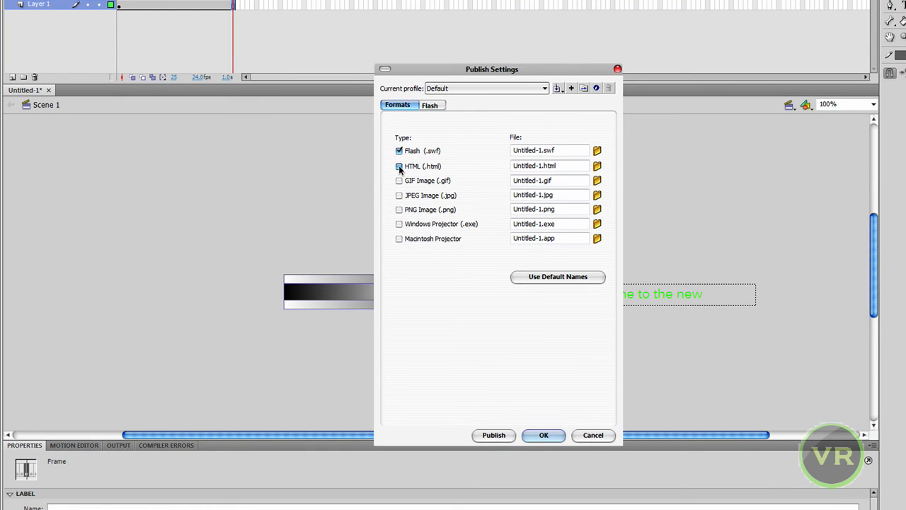
click(597, 151)
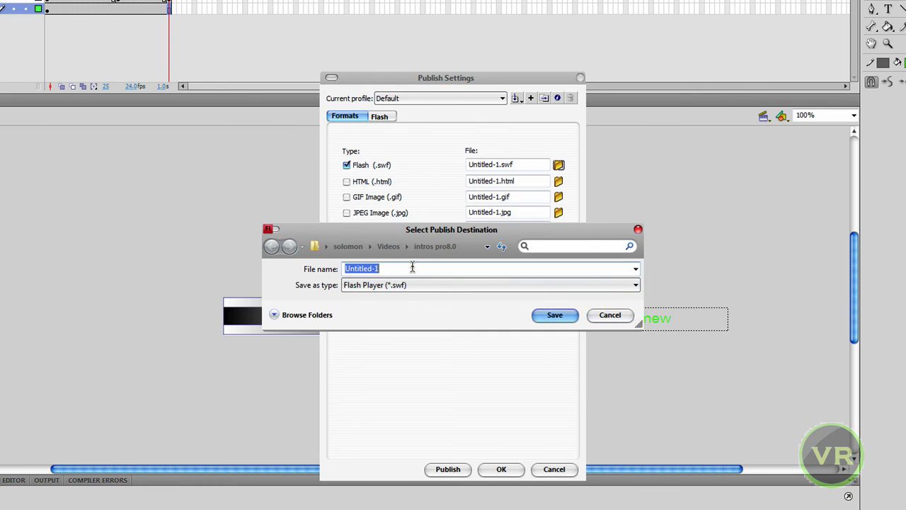
text(erer.swf)
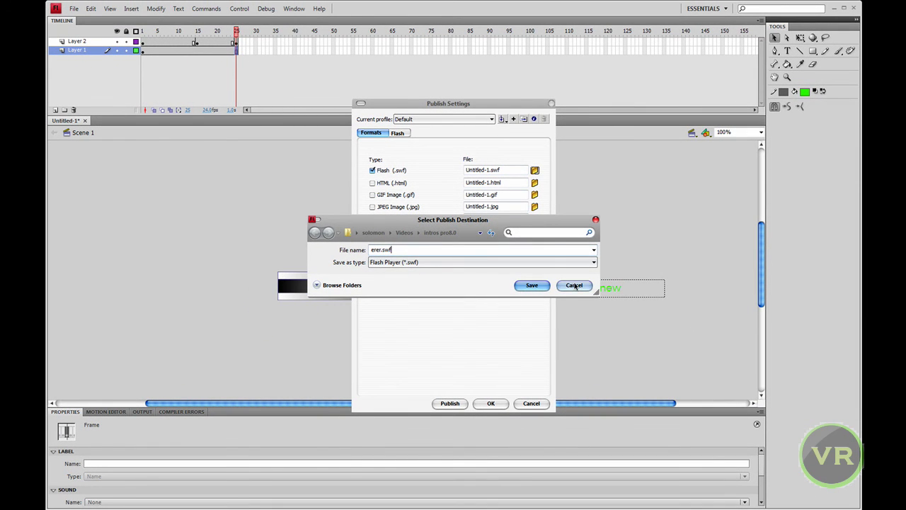
click(576, 285)
click(551, 104)
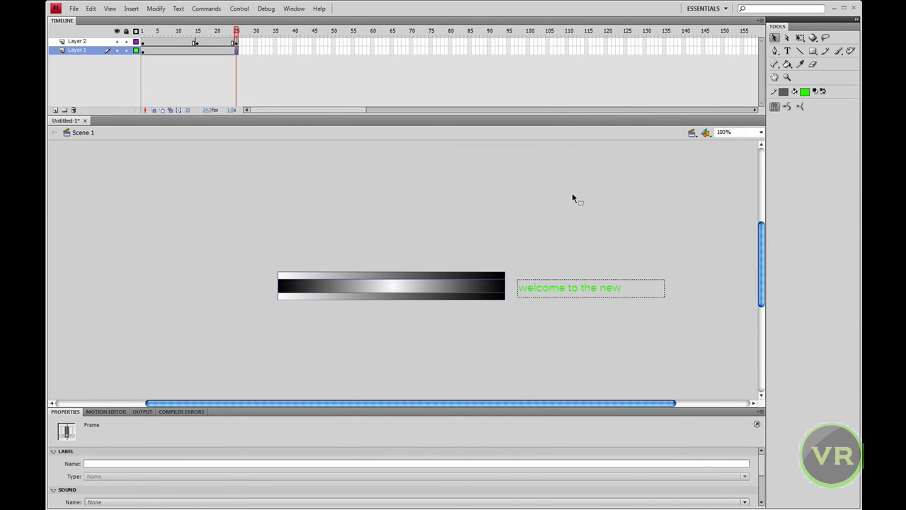
click(854, 8)
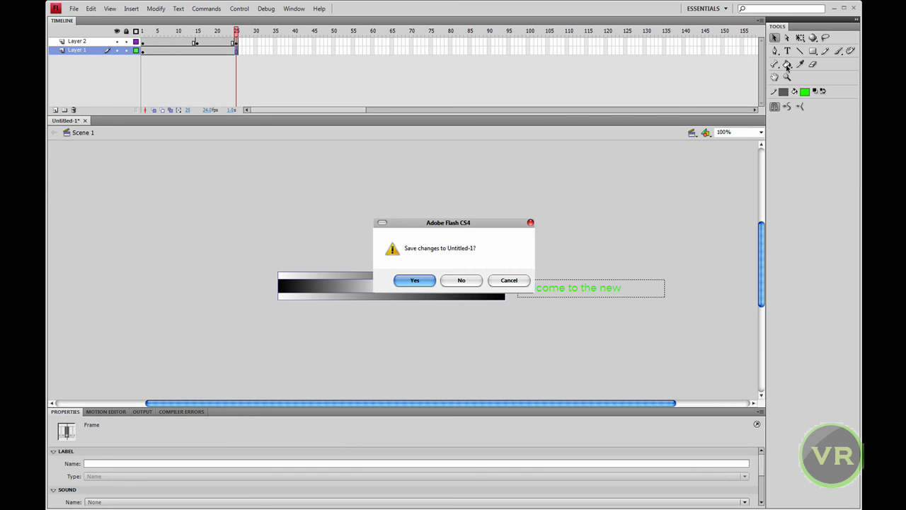
Step: Decline saving changes to Untitled-1 so Flash closes to the desktop
click(467, 285)
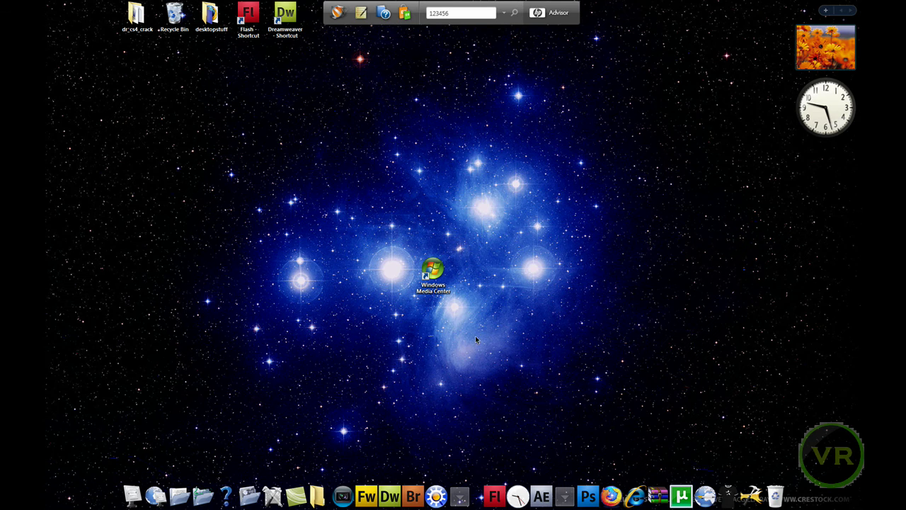